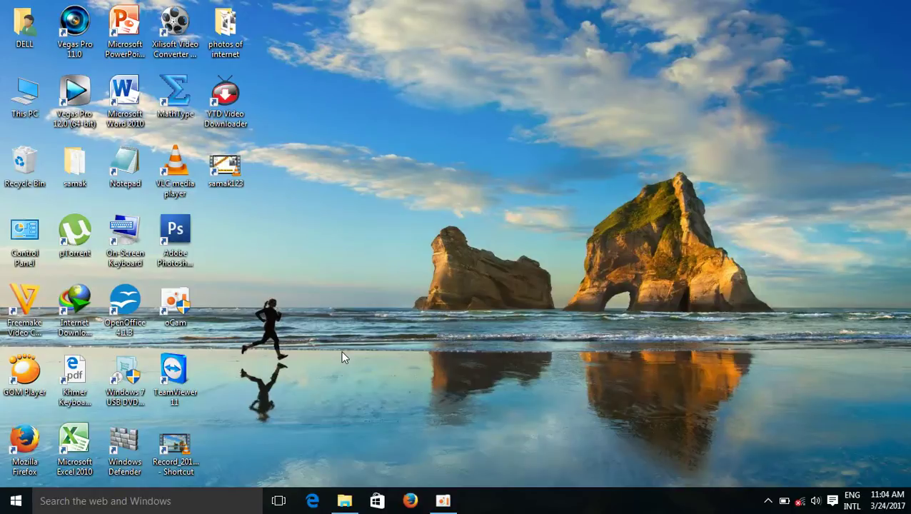
- In File Explorer's samak folder, open Adobe Illustrator CC 2014 64bit and its Adobe Illustrator CC 2014 subfolder
left_click(343, 502)
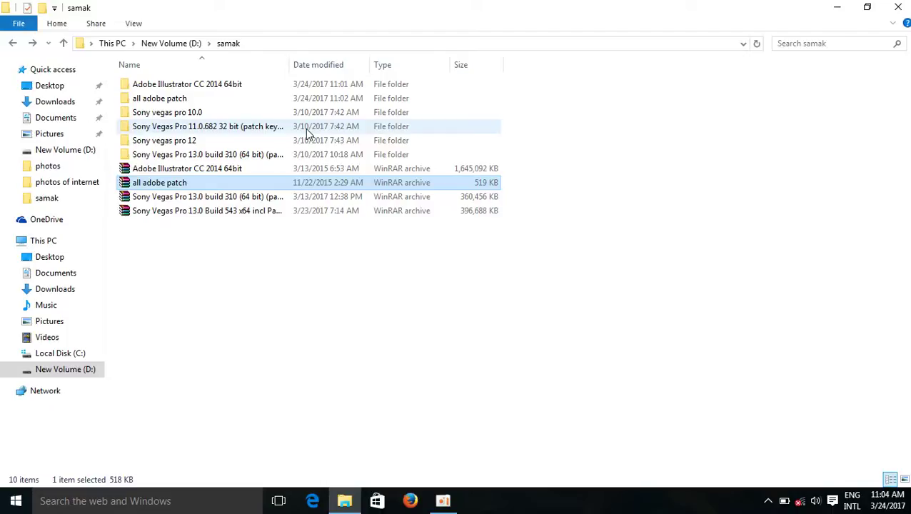
left_click(230, 87)
double_click(230, 86)
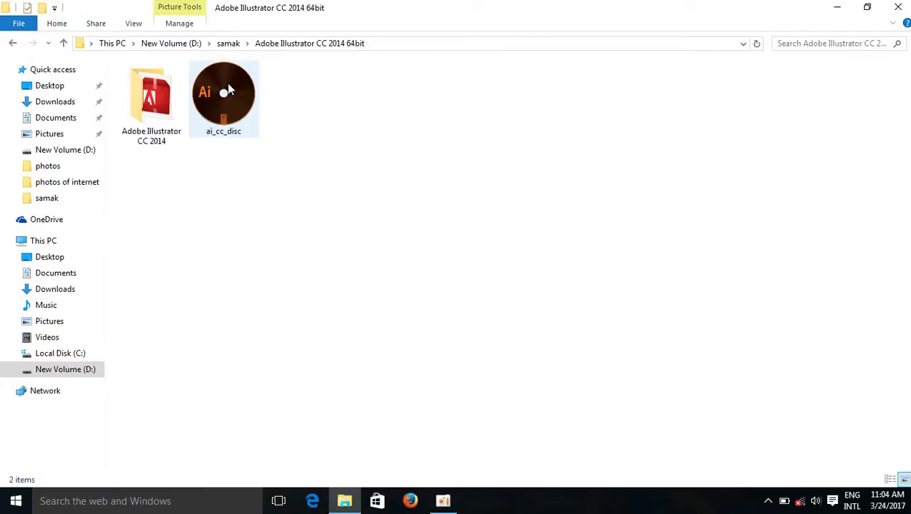
double_click(146, 87)
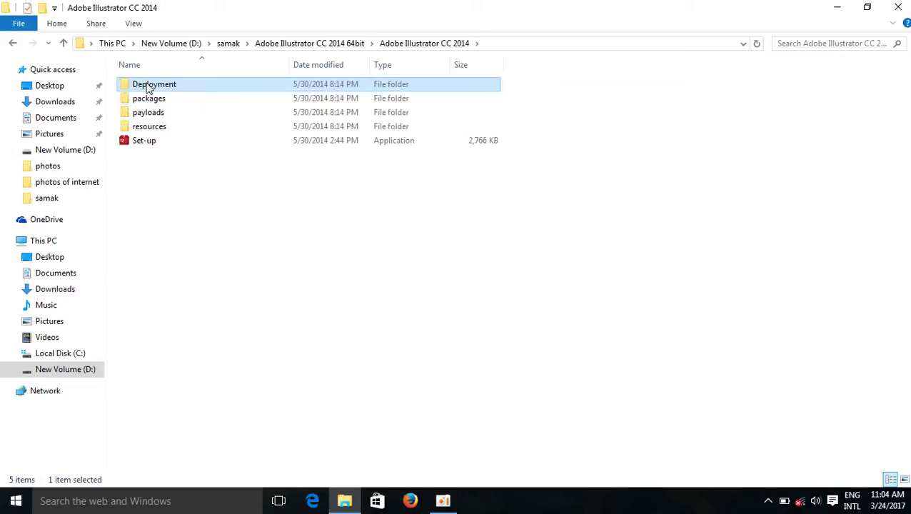
double_click(157, 142)
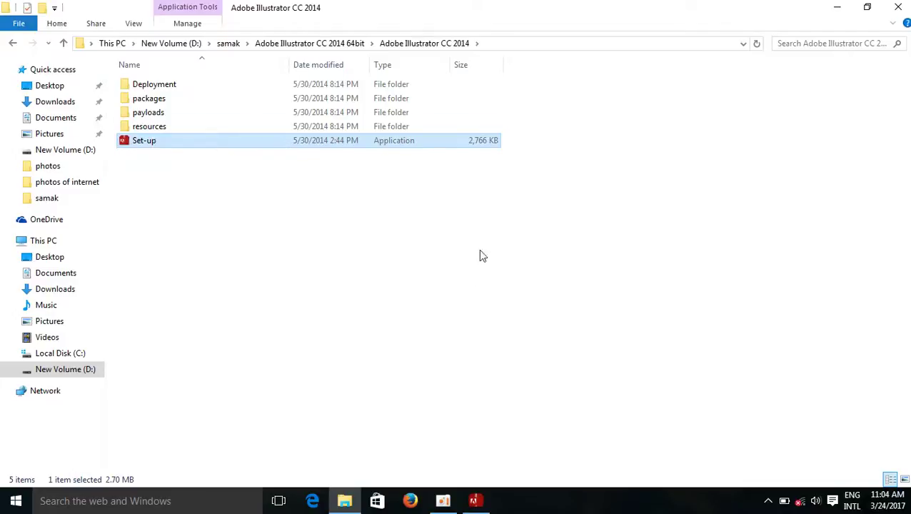
mouse_move(474, 502)
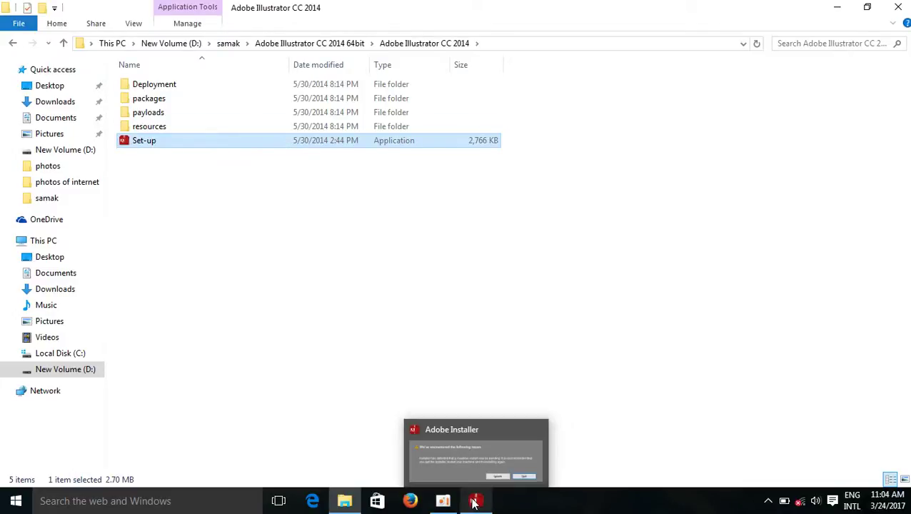
left_click(463, 454)
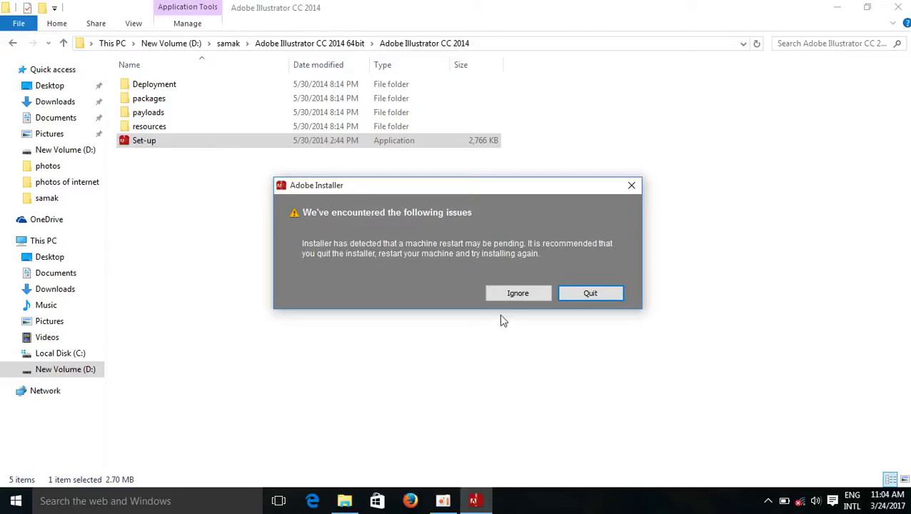
left_click(589, 292)
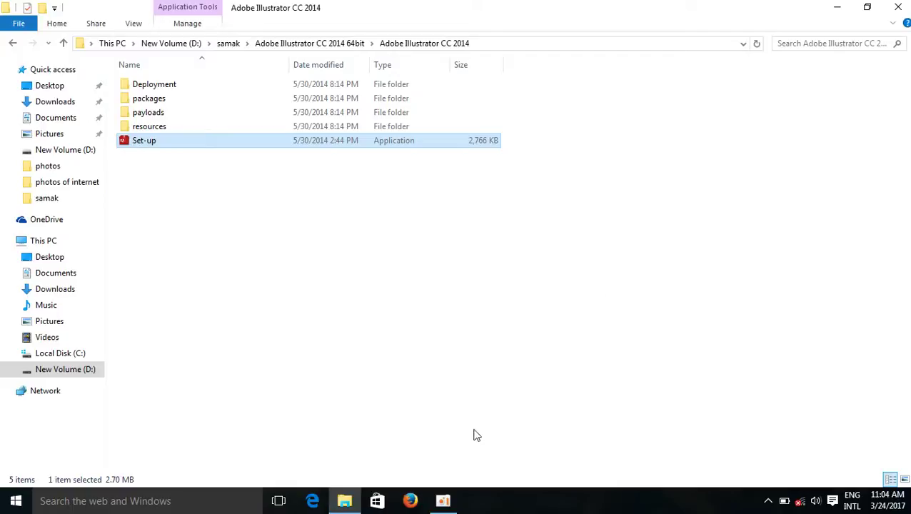
- Run the Set-up application and ignore the installer's pending-restart issue
double_click(260, 140)
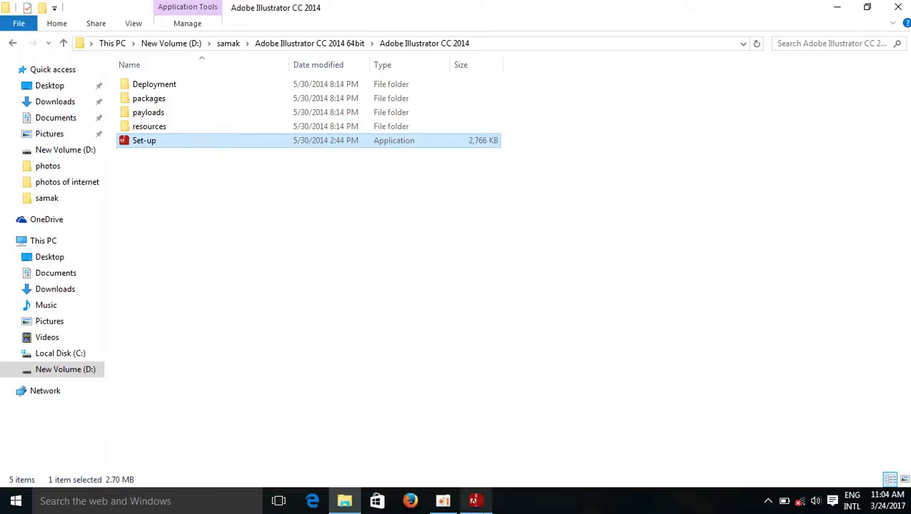
left_click(474, 503)
left_click(512, 294)
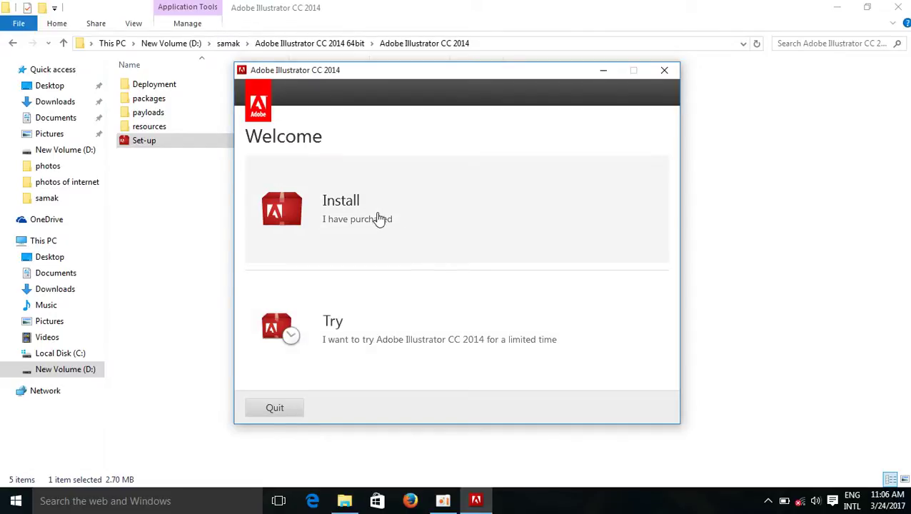
left_click(379, 219)
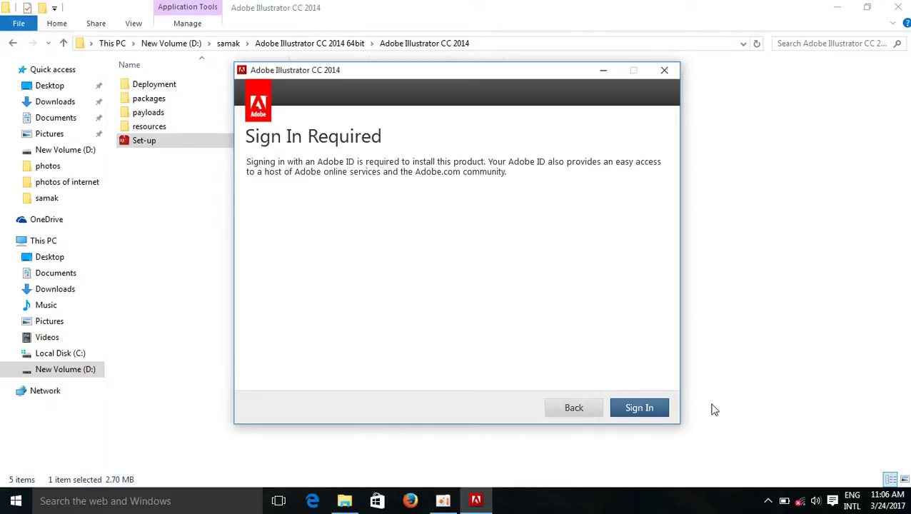
left_click(633, 408)
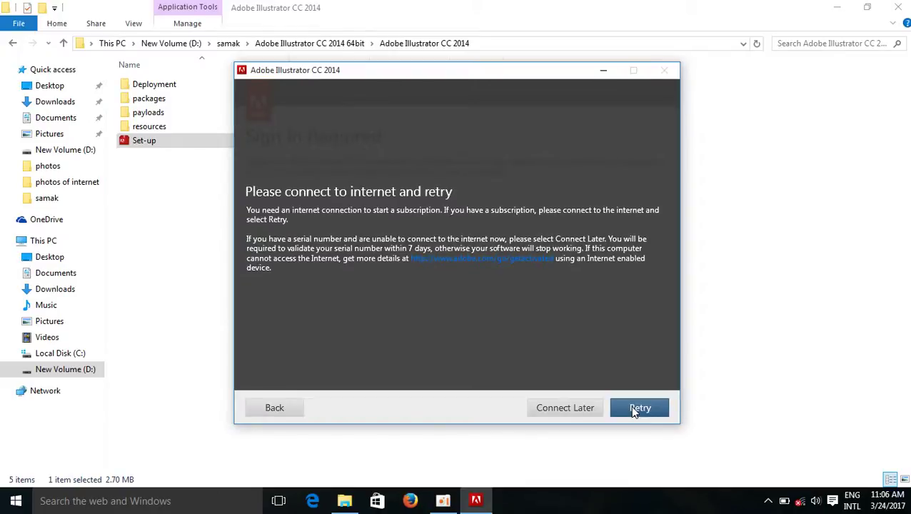
left_click(284, 409)
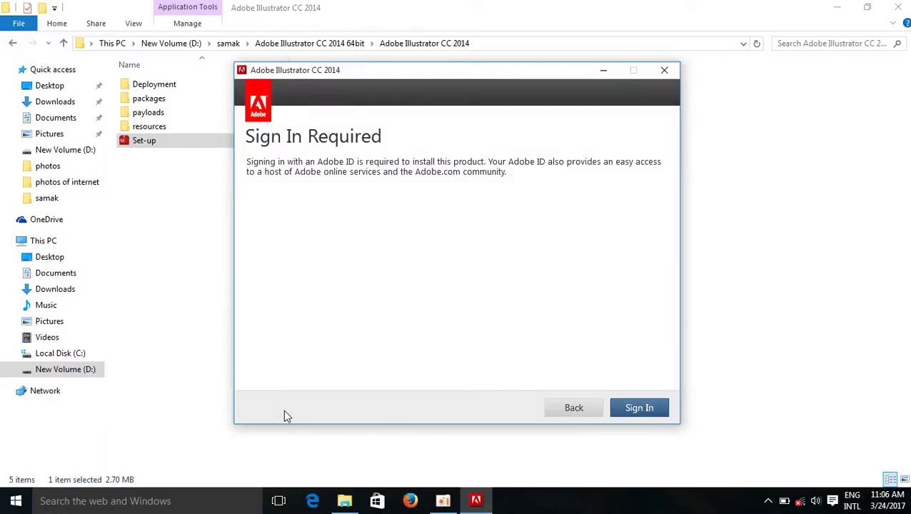
left_click(574, 408)
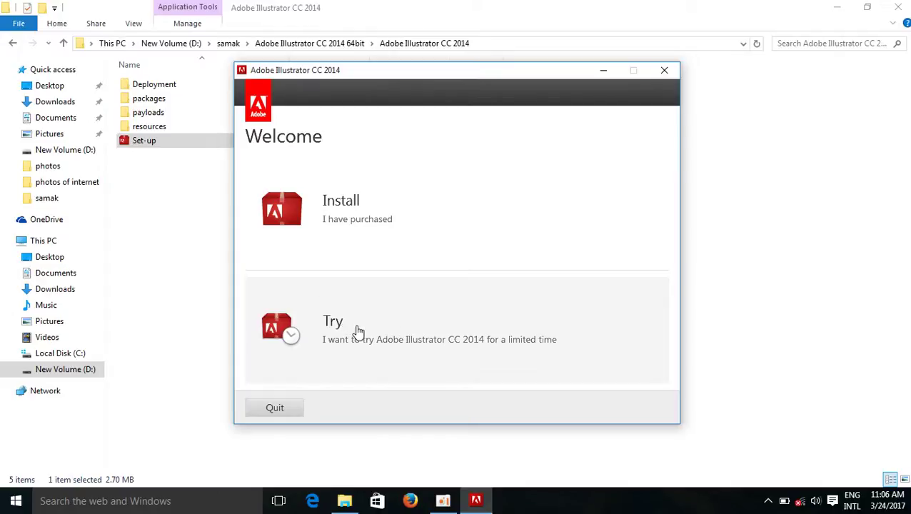
- Choose the limited-time Try option in the installer and postpone the Adobe ID sign-in
left_click(359, 333)
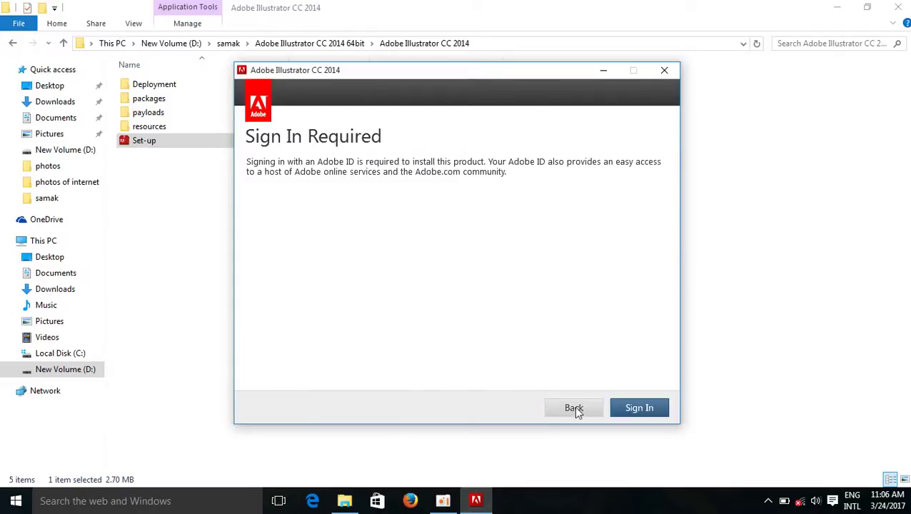
left_click(627, 409)
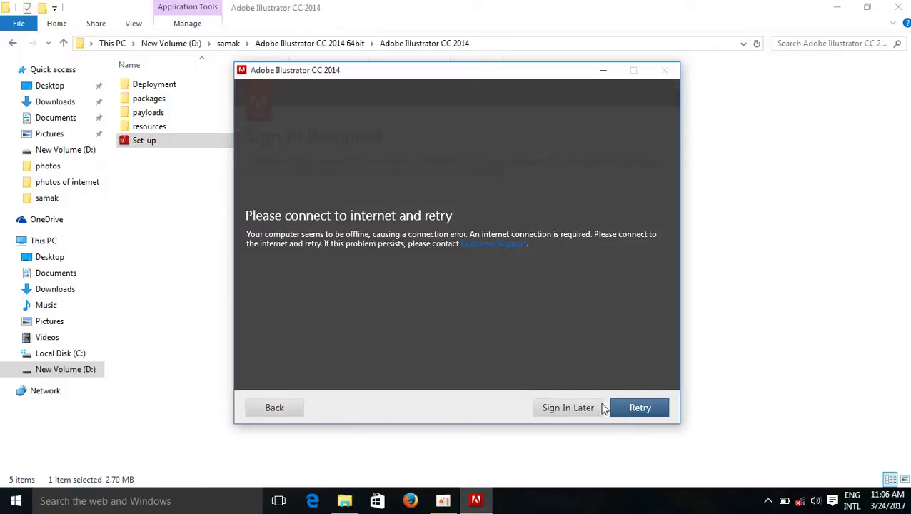
left_click(566, 411)
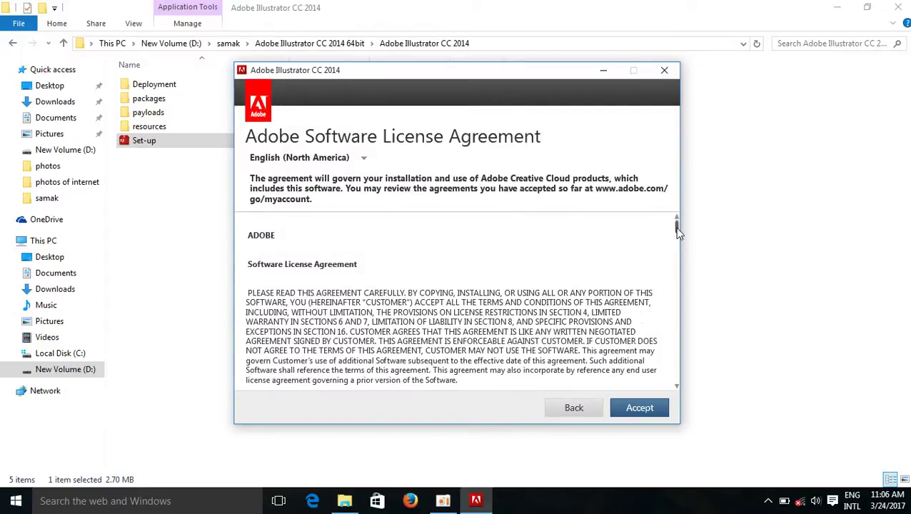
- Accept the license agreement and install Adobe Illustrator CC 2014 in English (North America) to C:\Program Files\Adobe, closing the installer when done
left_click_drag(676, 227, 674, 305)
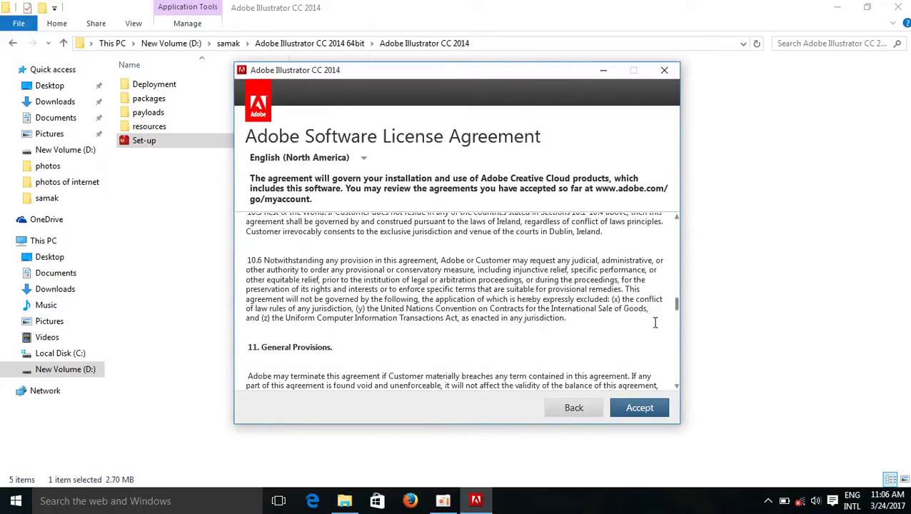
left_click(639, 410)
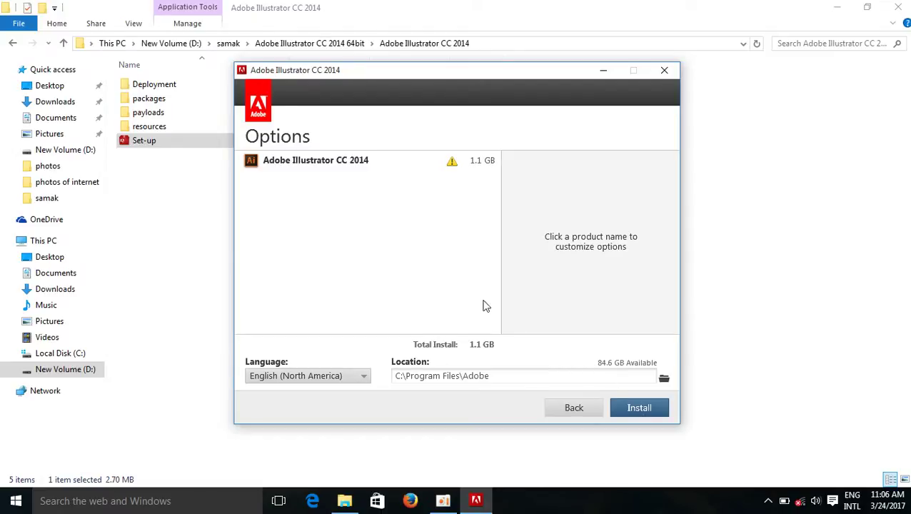
left_click(342, 162)
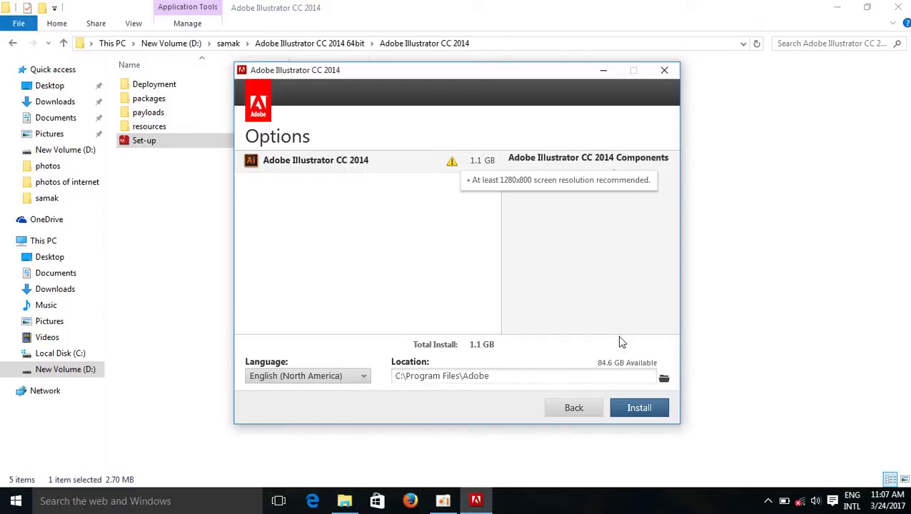
left_click(637, 413)
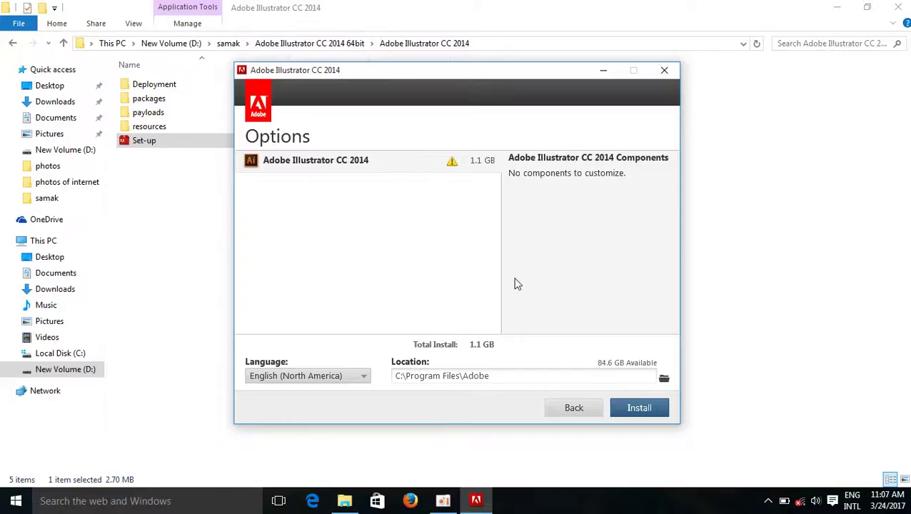
key("Return")
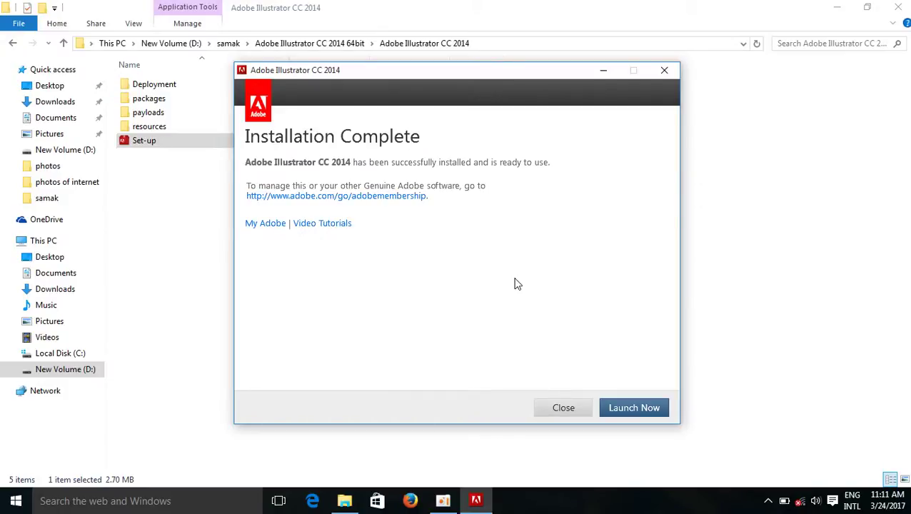
left_click(561, 410)
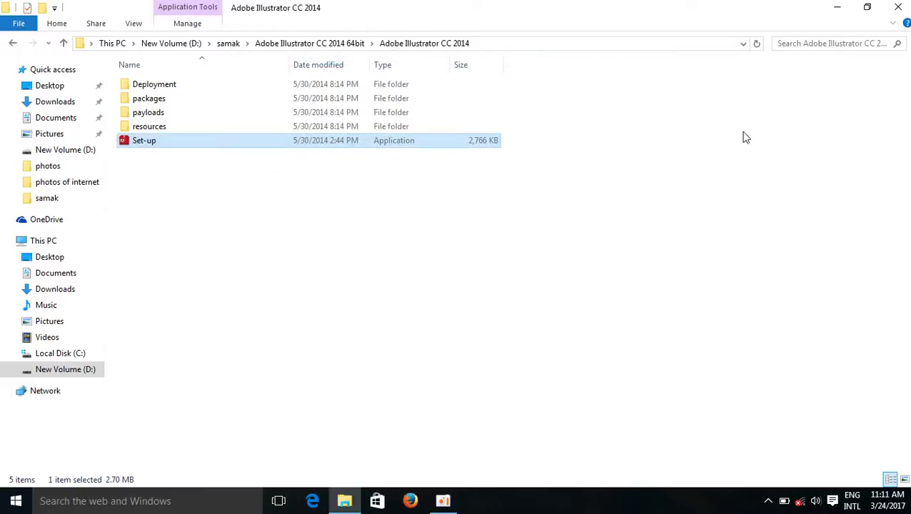
- Go back to the samak folder and open the Crack folder inside the nested all adobe patch folders
left_click(12, 43)
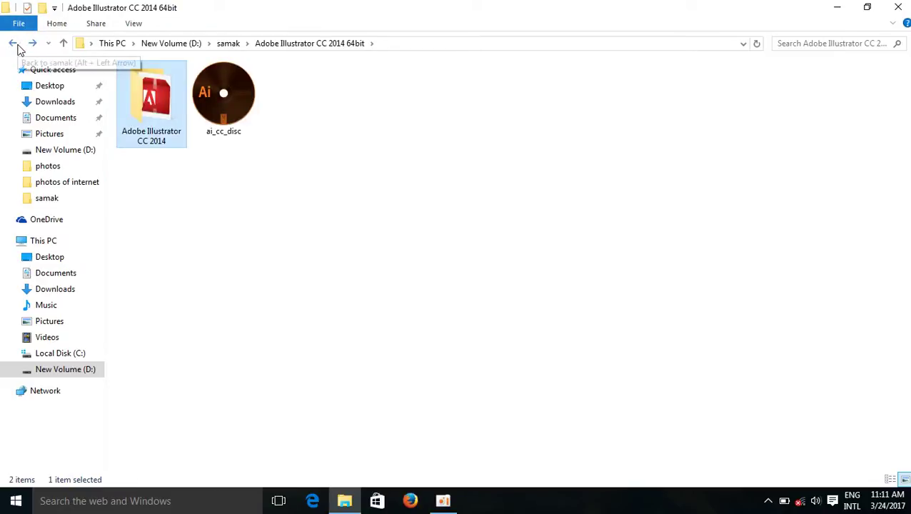
left_click(12, 43)
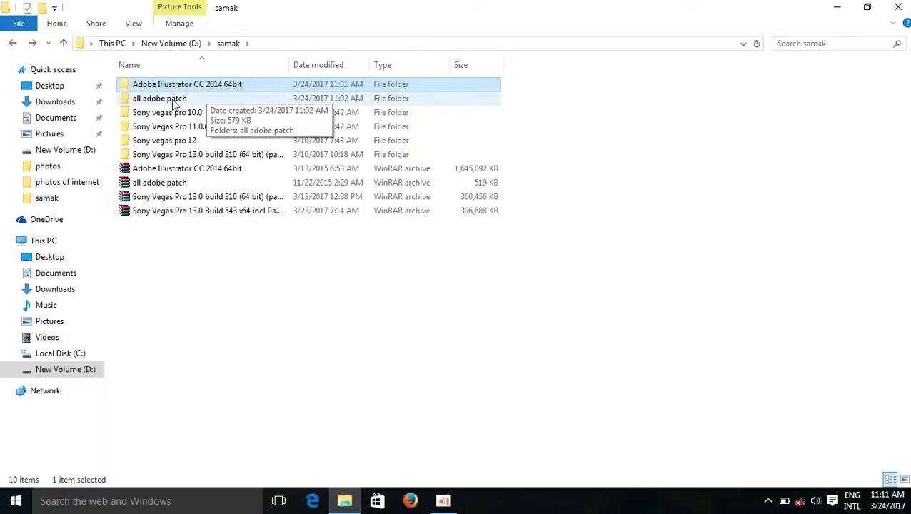
double_click(203, 99)
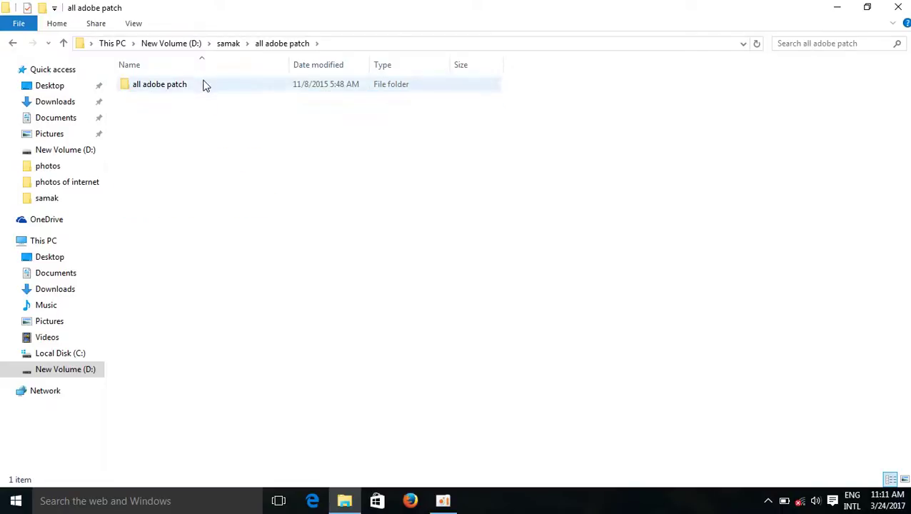
double_click(203, 85)
left_click(204, 86)
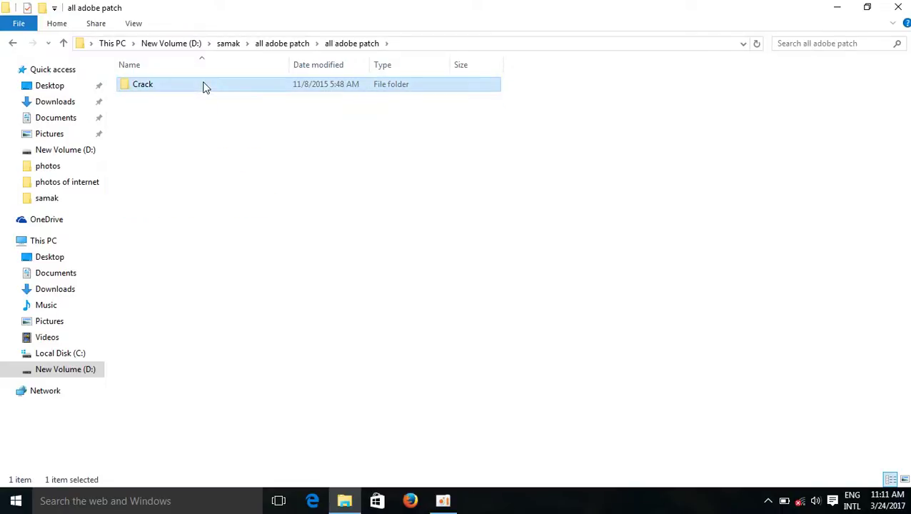
double_click(203, 86)
left_click(204, 85)
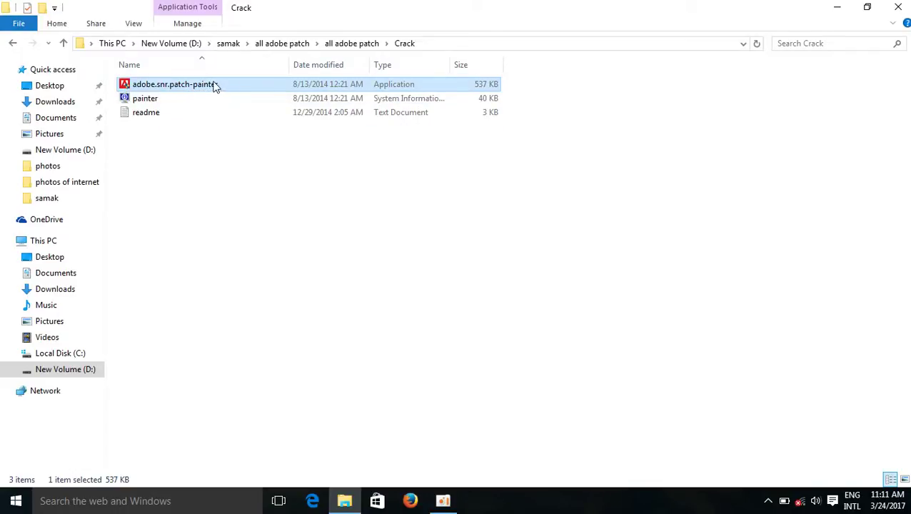
- Run adobe.snr.patch-painter, apply the patch for Adobe Illustrator CC 2014 (64-Bit), and close the patcher
double_click(216, 86)
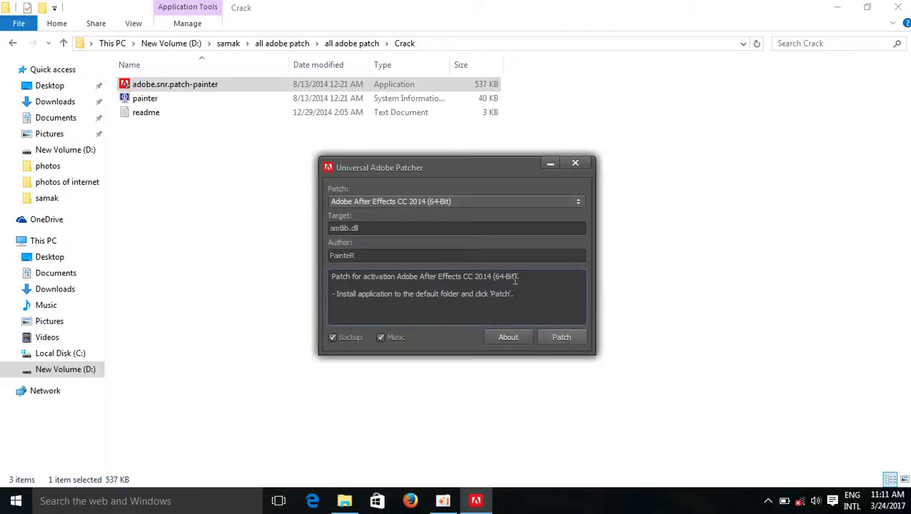
left_click(579, 204)
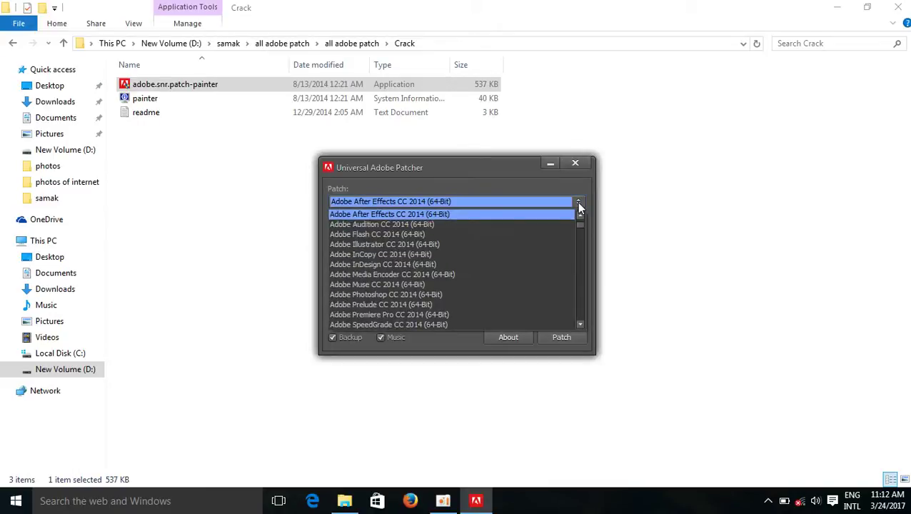
left_click(438, 244)
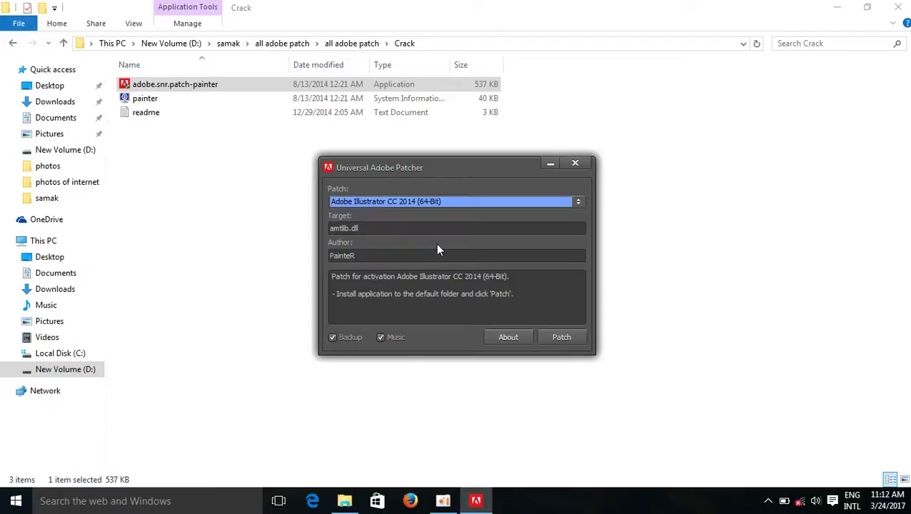
left_click(562, 339)
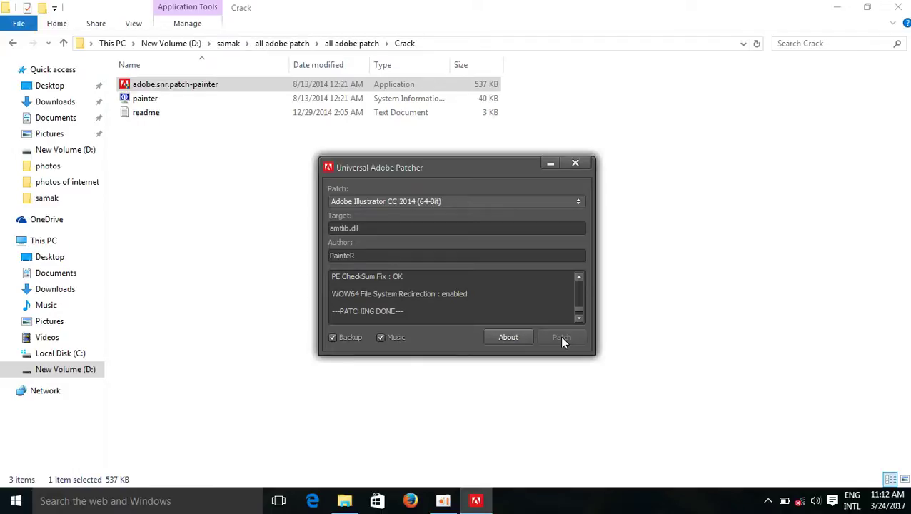
left_click(575, 164)
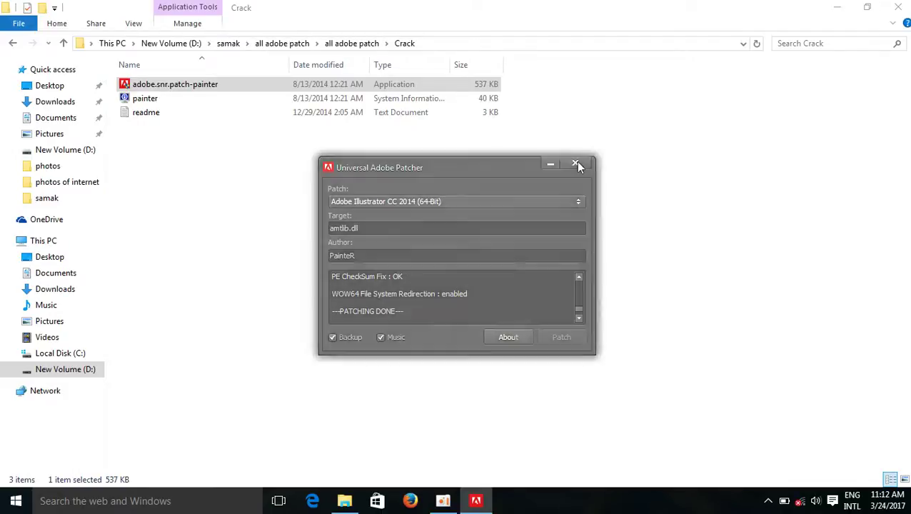
- Minimize the Crack folder window, refresh the desktop, and open the file location of Adobe Illustrator CC 2014 from the list of all apps
left_click(840, 8)
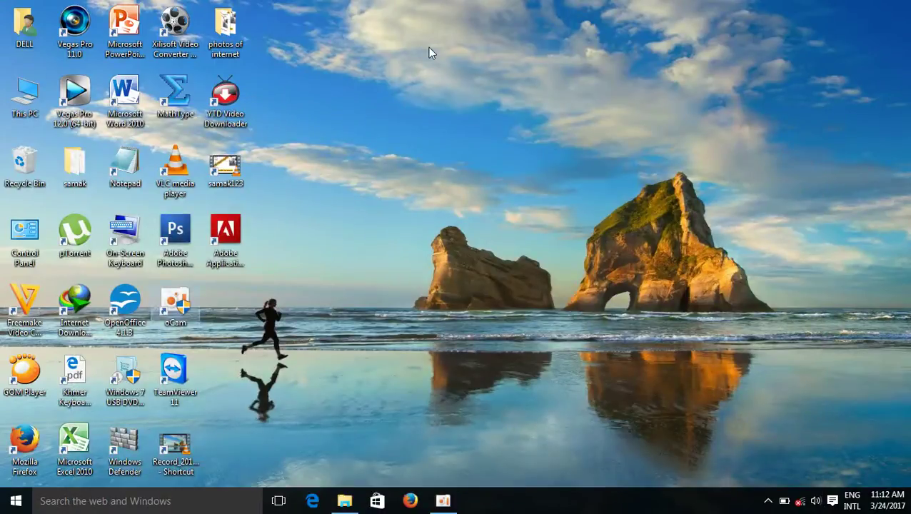
right_click(428, 47)
left_click(466, 87)
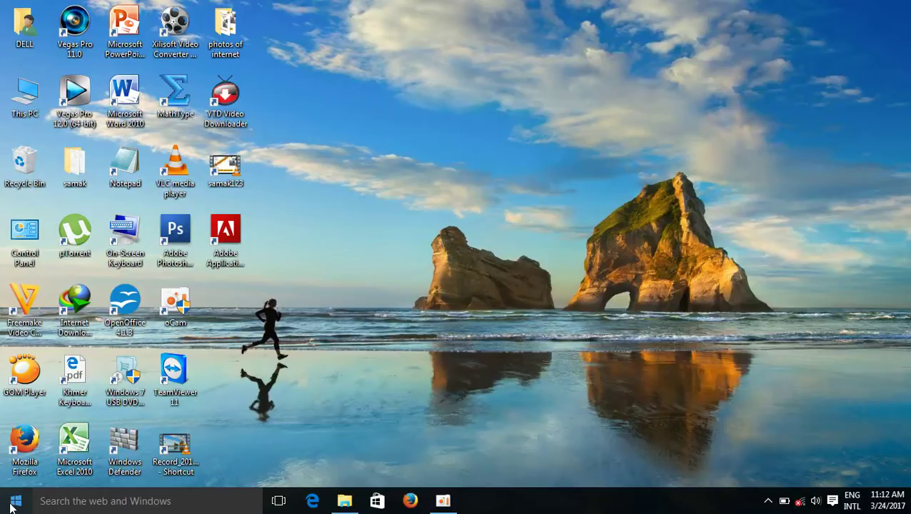
left_click(12, 505)
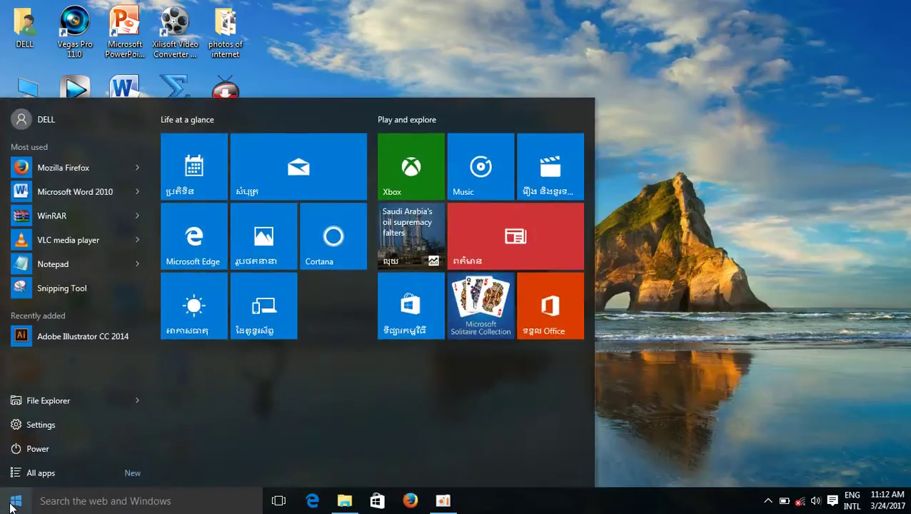
left_click(40, 474)
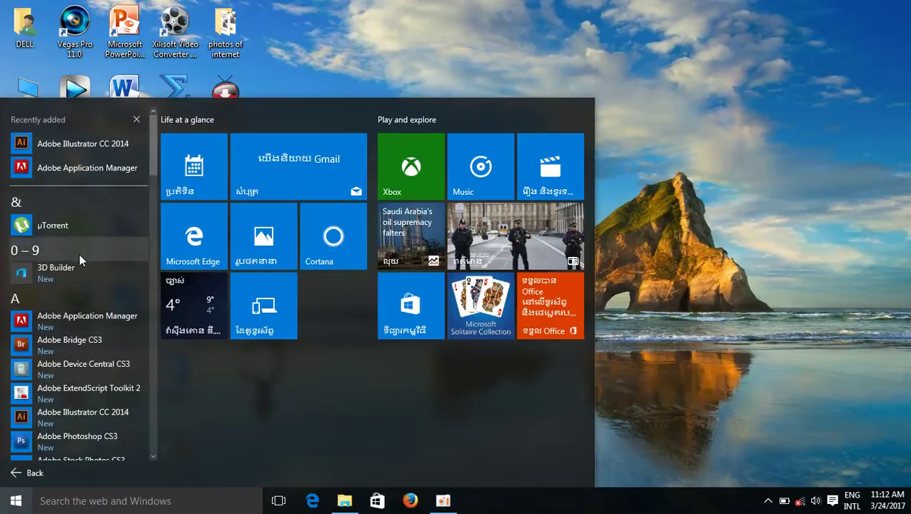
right_click(90, 136)
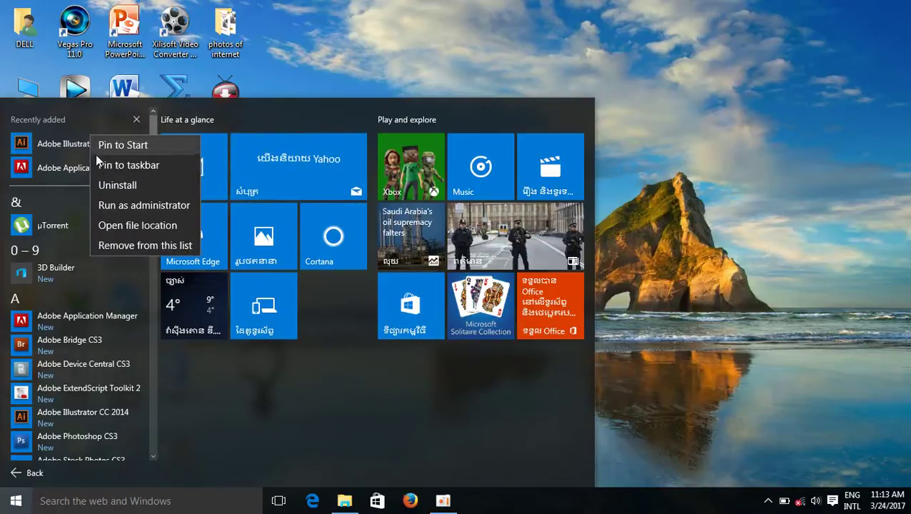
left_click(105, 224)
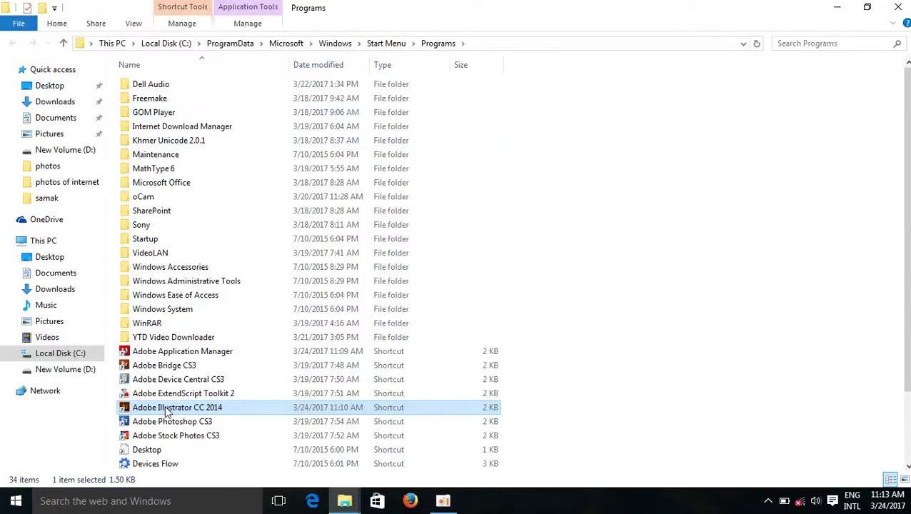
- Create a desktop shortcut for Adobe Illustrator CC 2014, close the Programs folder window, and refresh the desktop
right_click(165, 409)
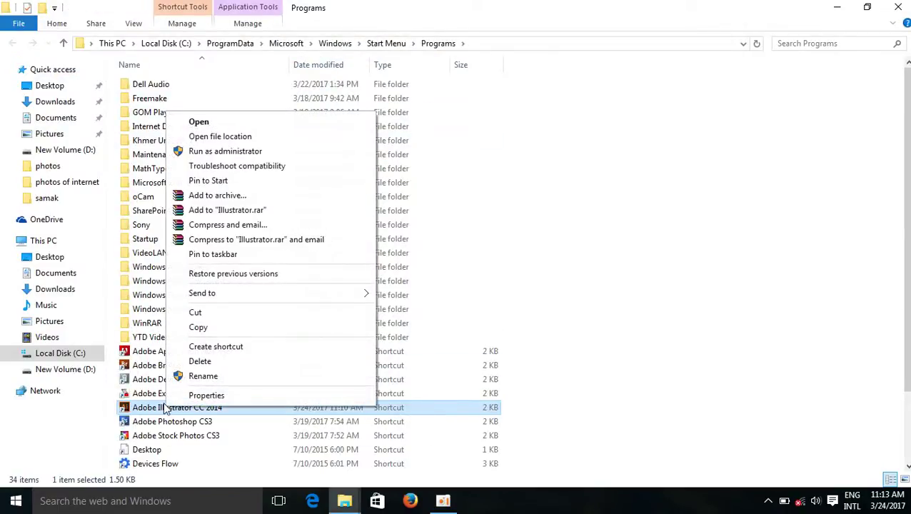
mouse_move(223, 298)
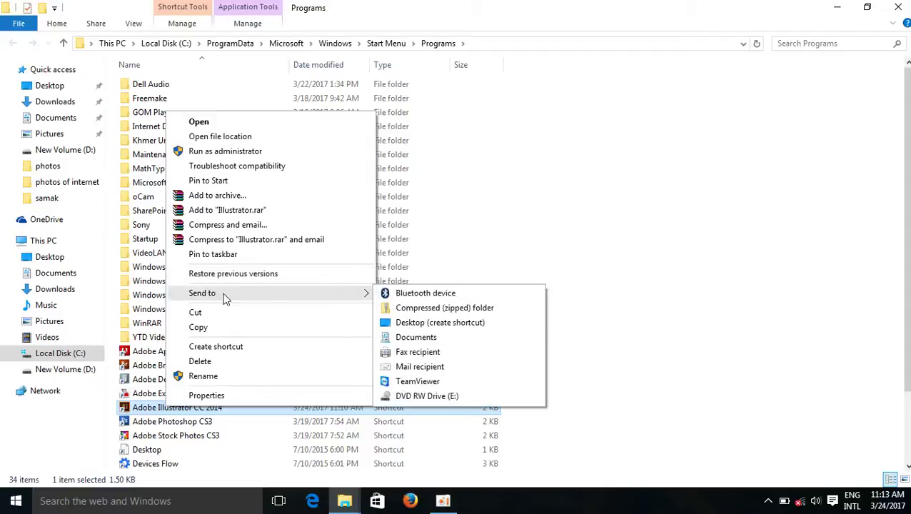
left_click(400, 322)
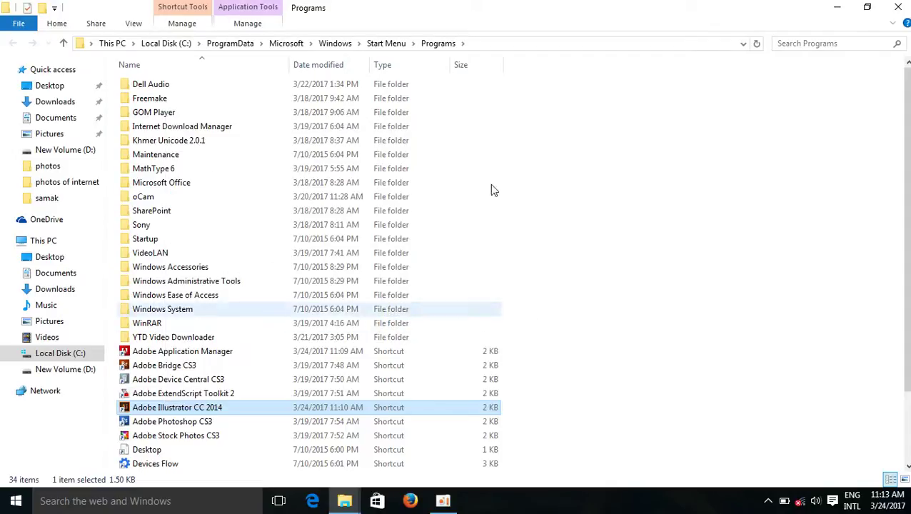
left_click(895, 7)
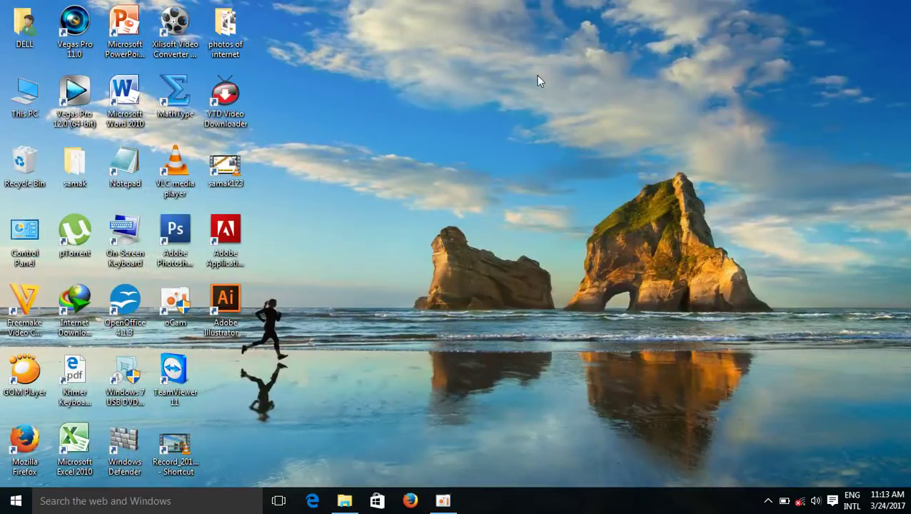
right_click(539, 81)
left_click(575, 115)
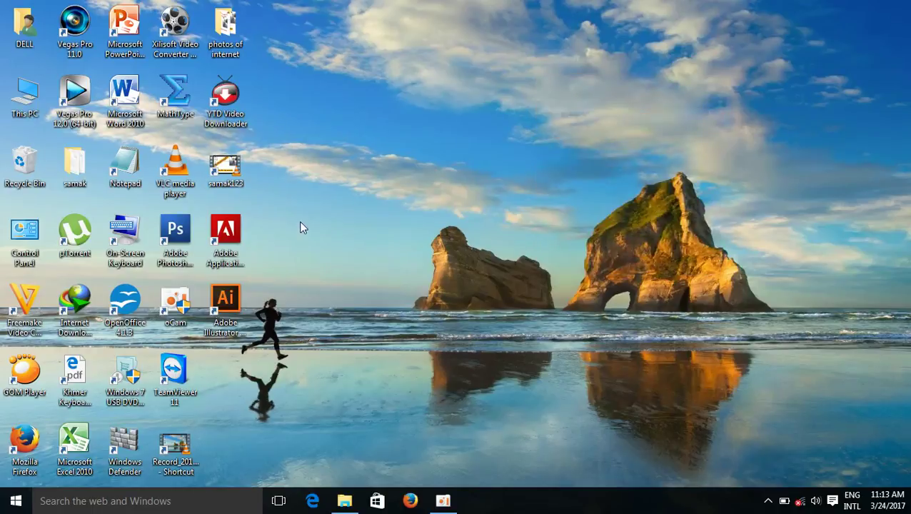
- Launch Adobe Illustrator CC 2014 from its desktop shortcut and accept the Adobe Software License Agreement
left_click(226, 303)
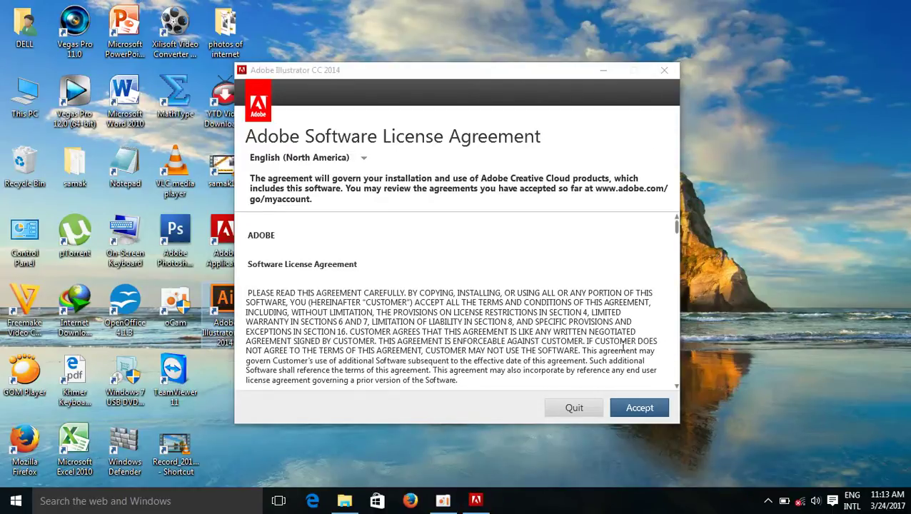
left_click(572, 410)
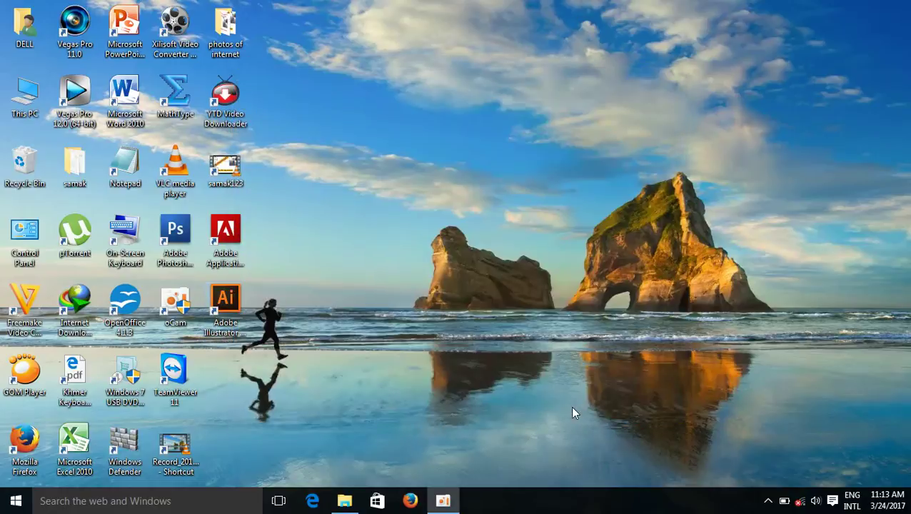
double_click(228, 301)
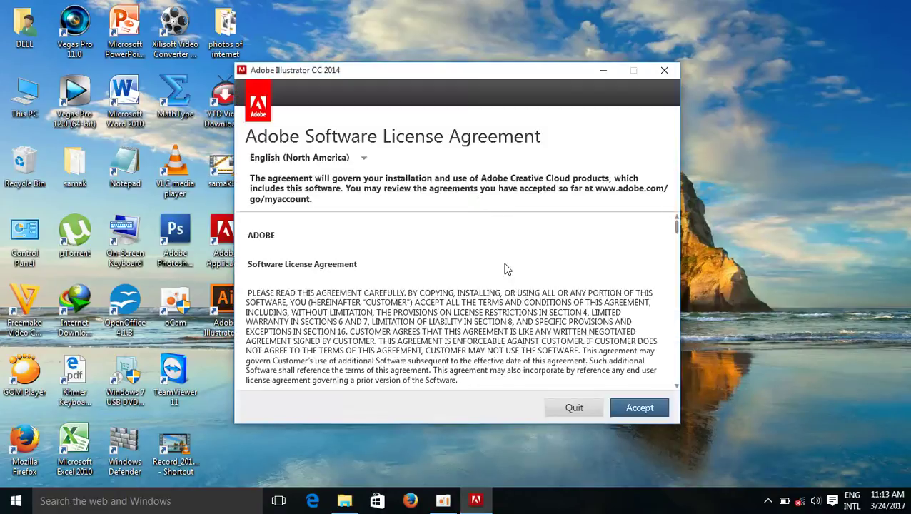
left_click(640, 410)
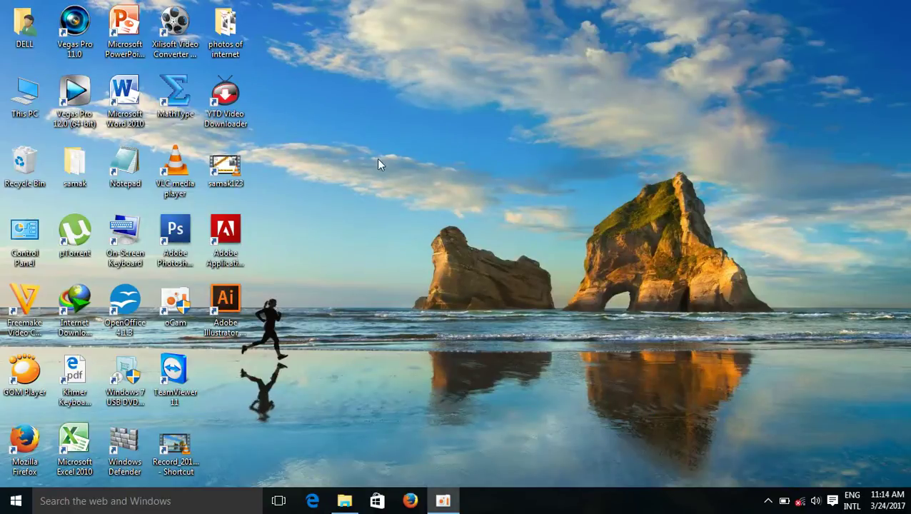
right_click(358, 88)
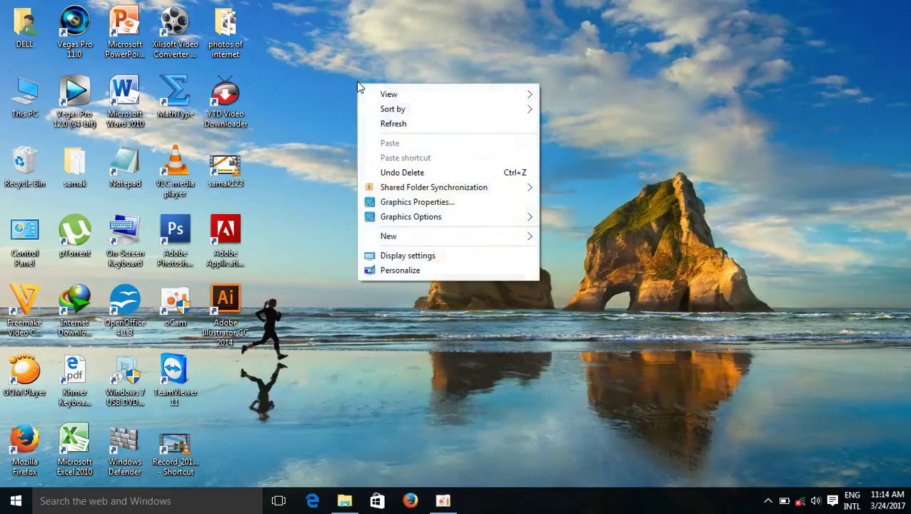
left_click(390, 125)
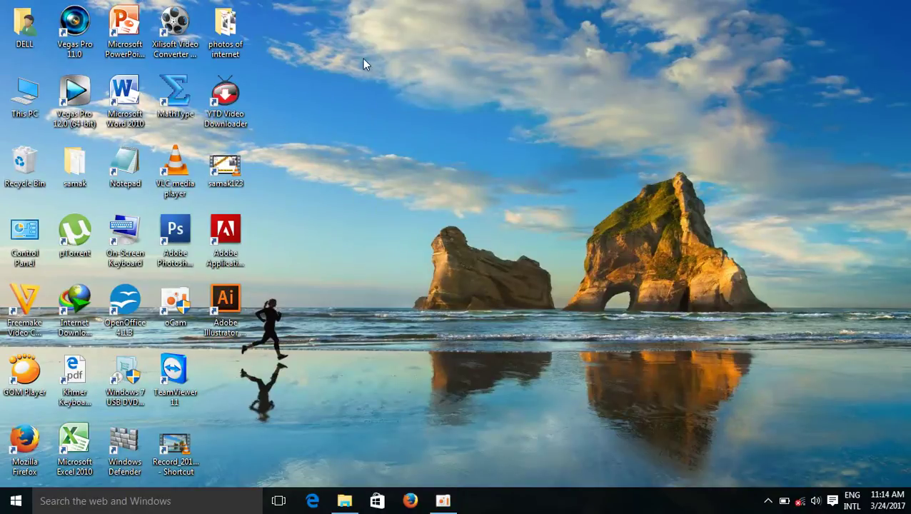
right_click(362, 58)
left_click(404, 104)
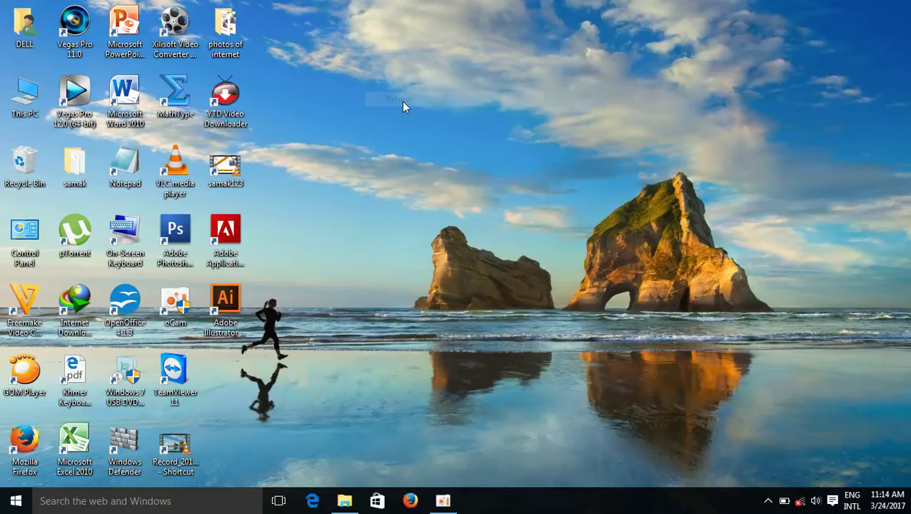
right_click(402, 103)
left_click(439, 150)
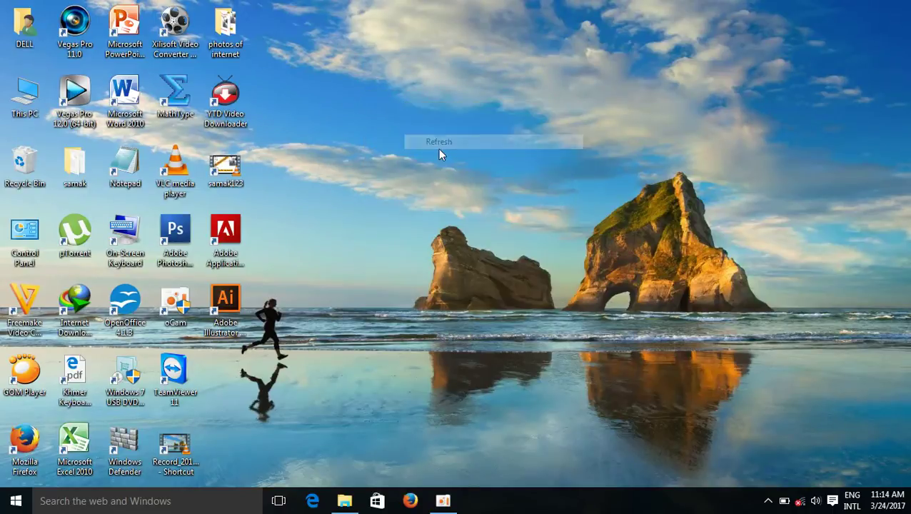
right_click(364, 95)
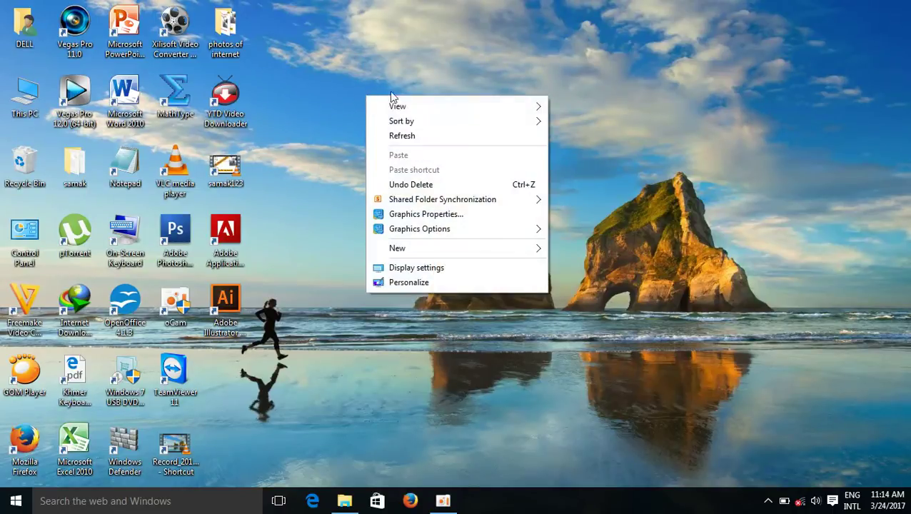
left_click(411, 137)
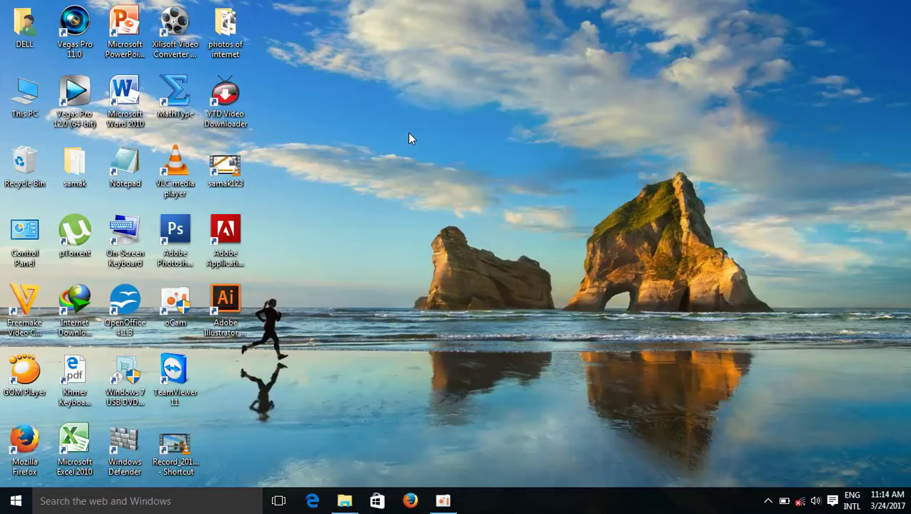
right_click(344, 44)
left_click(384, 83)
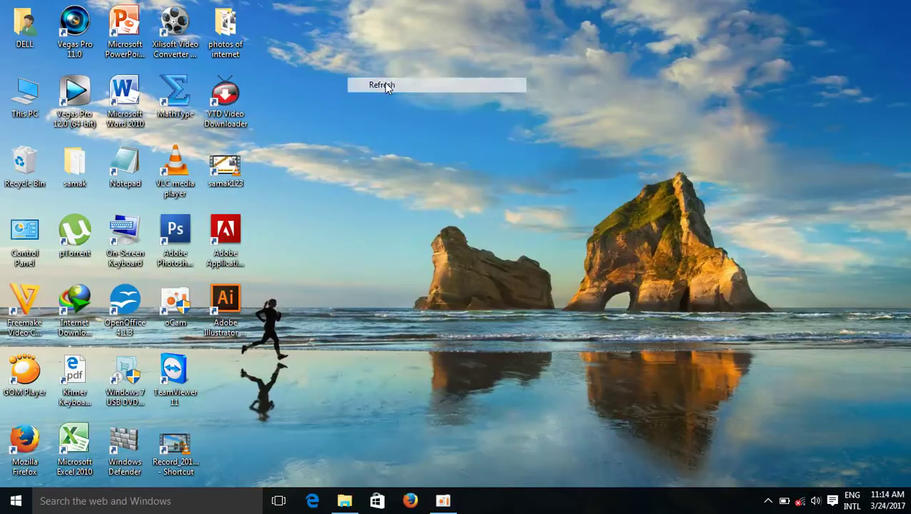
right_click(385, 83)
left_click(424, 124)
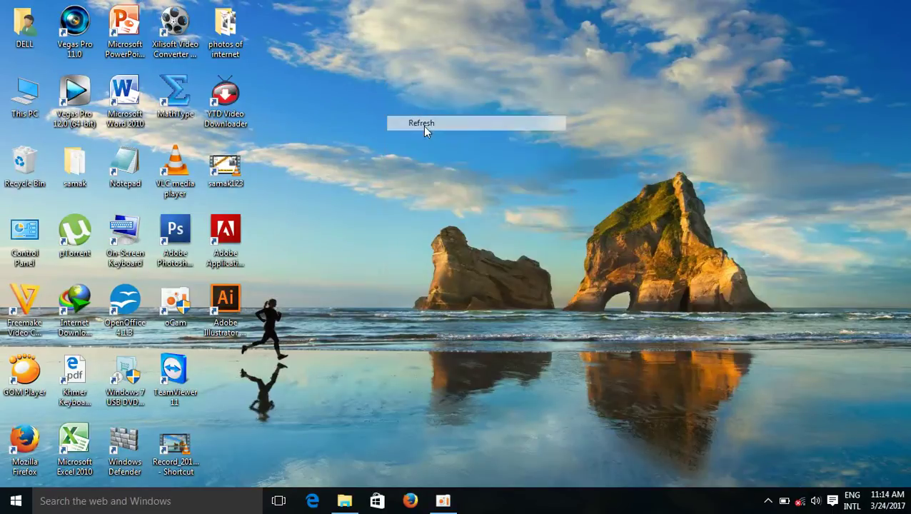
right_click(325, 87)
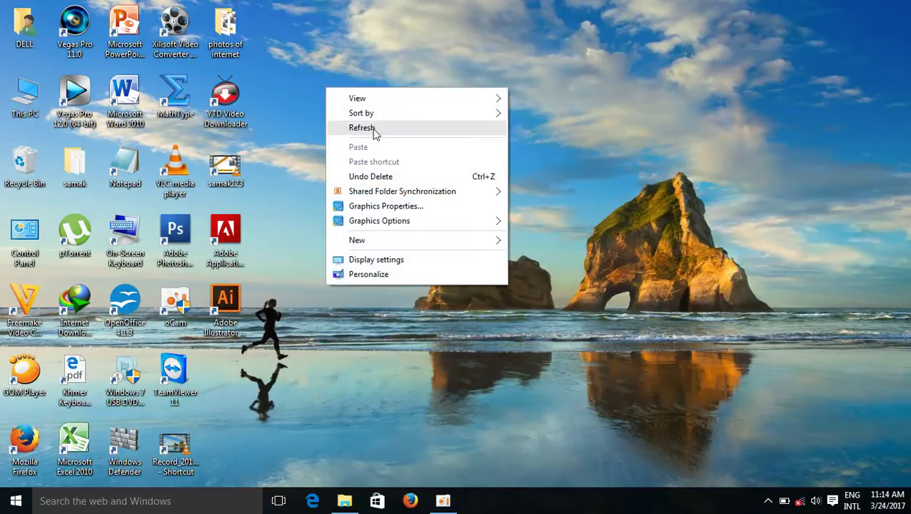
left_click(375, 130)
right_click(373, 130)
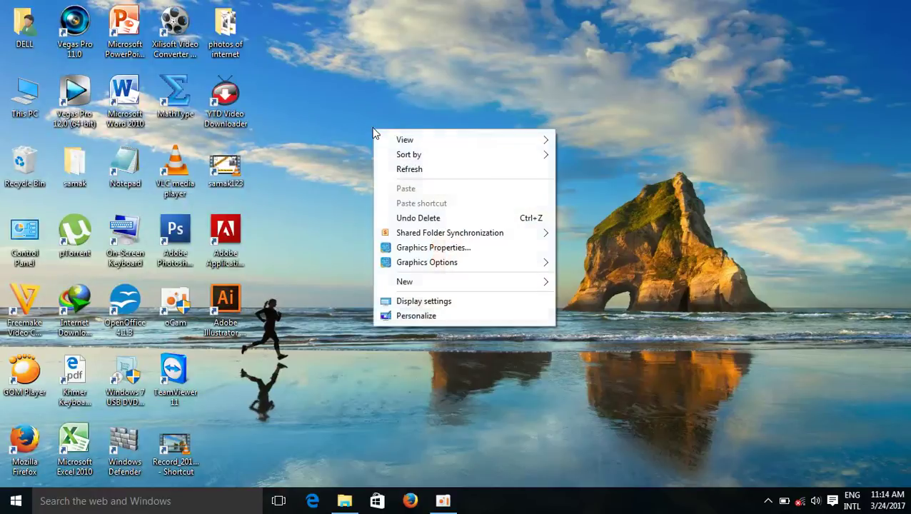
left_click(420, 171)
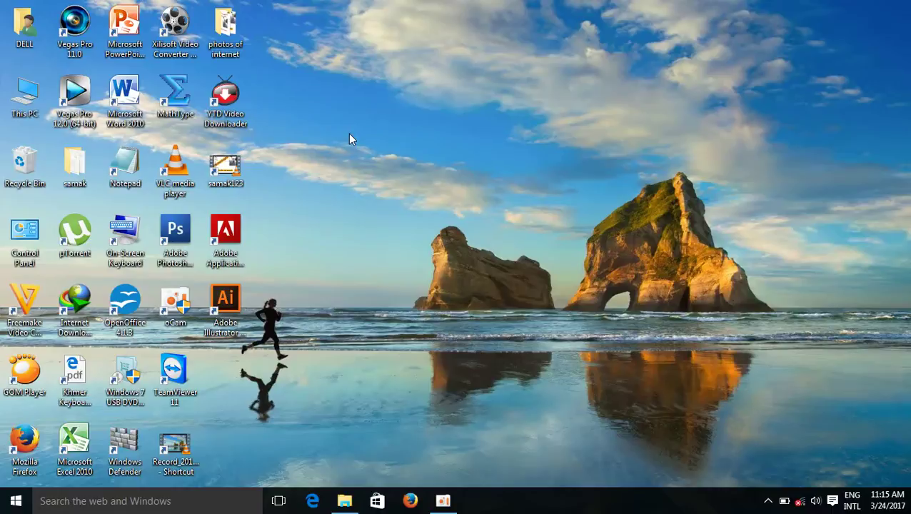
- Switch to the Adobe Illustrator CC 2014 window and dismiss the What's New dialog
key("alt+Tab")
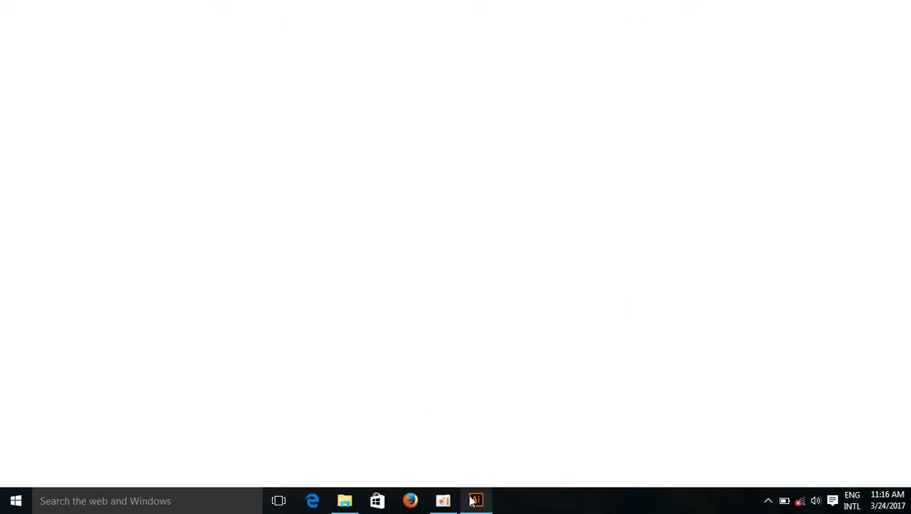
mouse_move(478, 500)
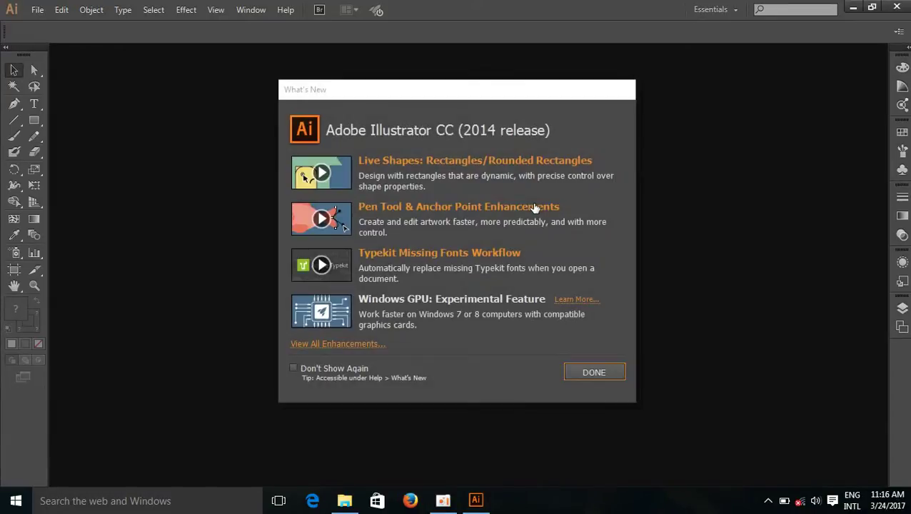
left_click(577, 372)
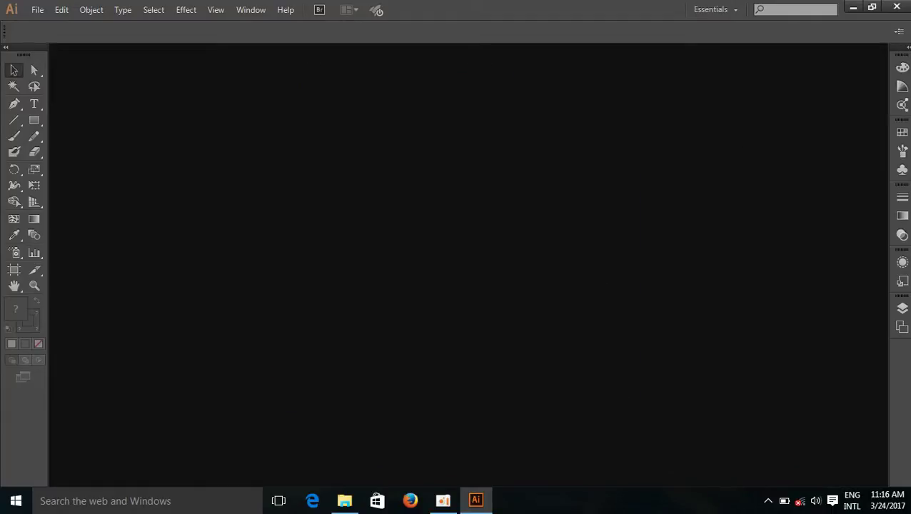